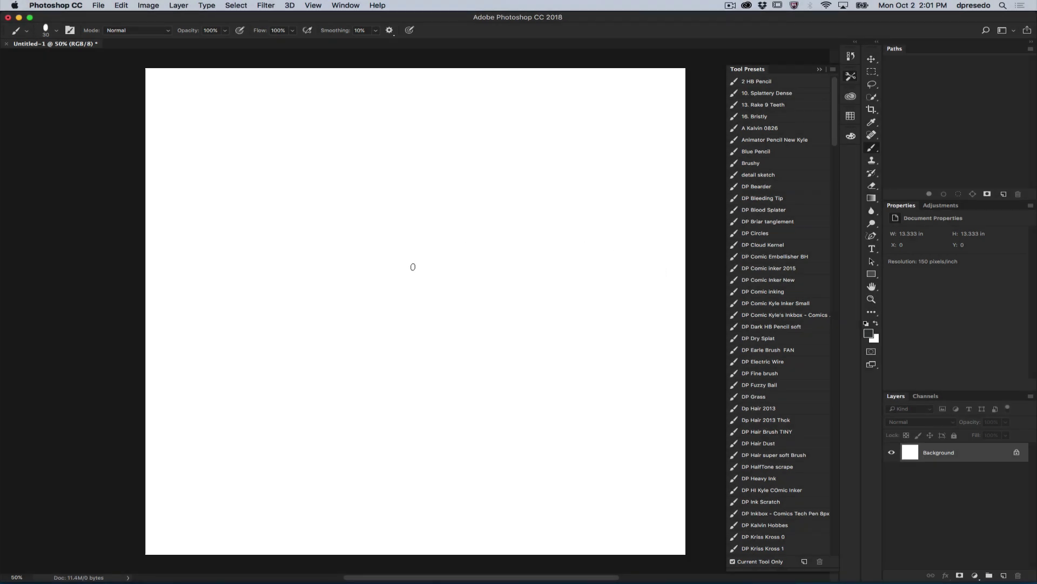
# - Check Enable Paint Symmetry under Technology Previews in Preferences (Ctrl+K) and confirm
pyautogui.press('i')
pyautogui.hotkey('ctrl', 'k')
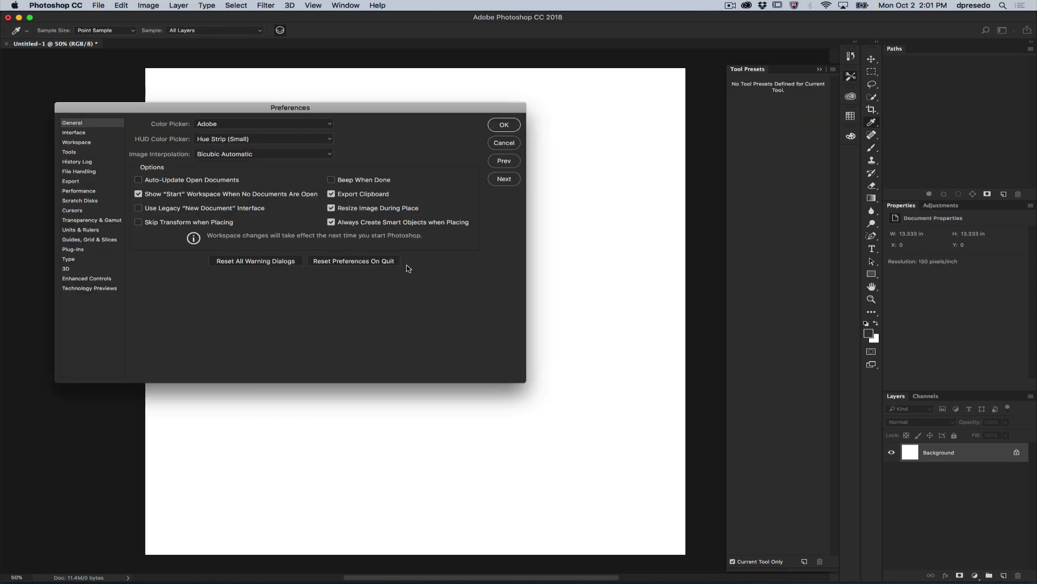
pyautogui.click(99, 288)
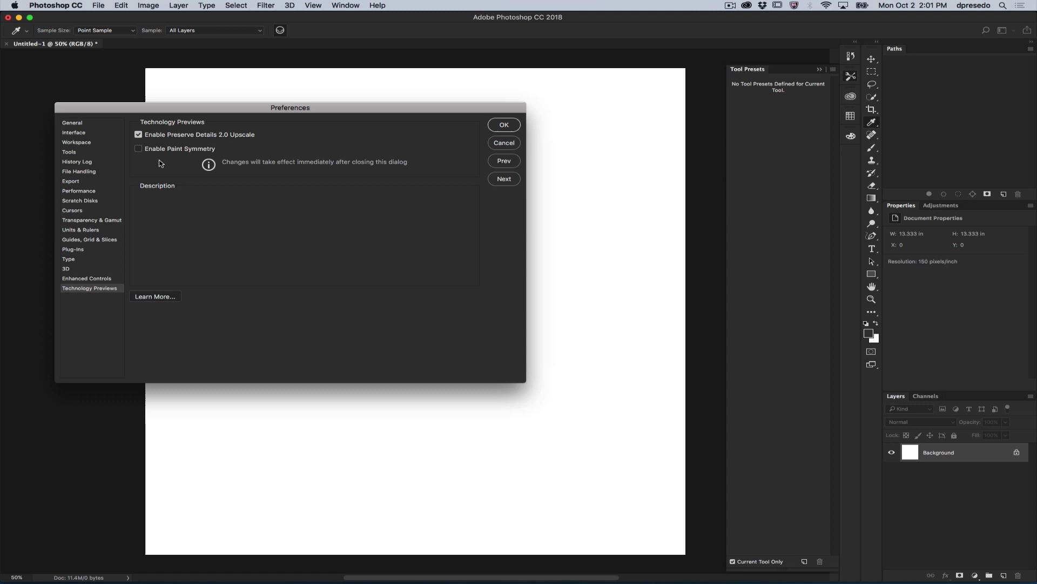
pyautogui.click(140, 151)
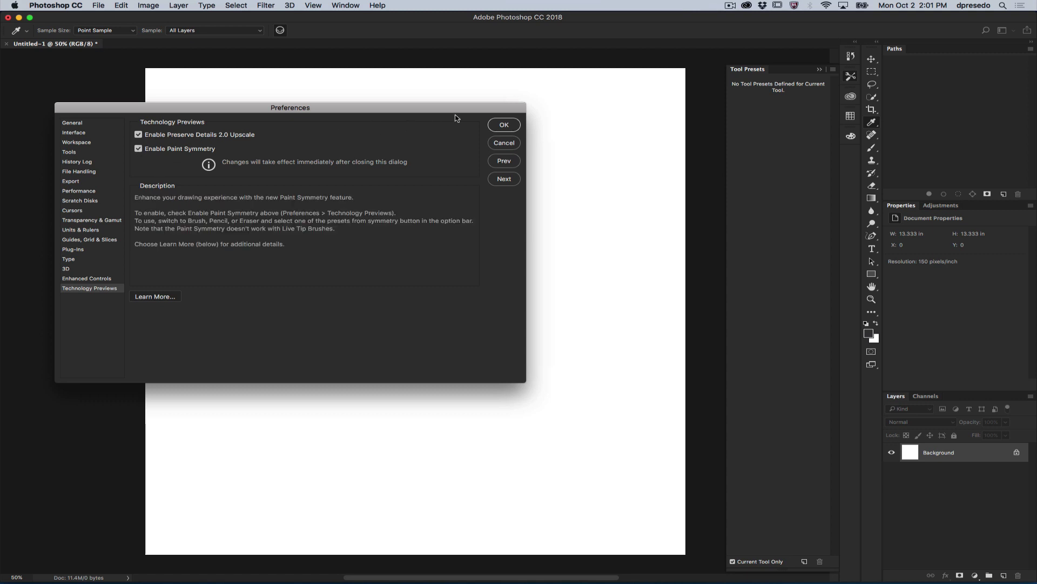
pyautogui.click(507, 126)
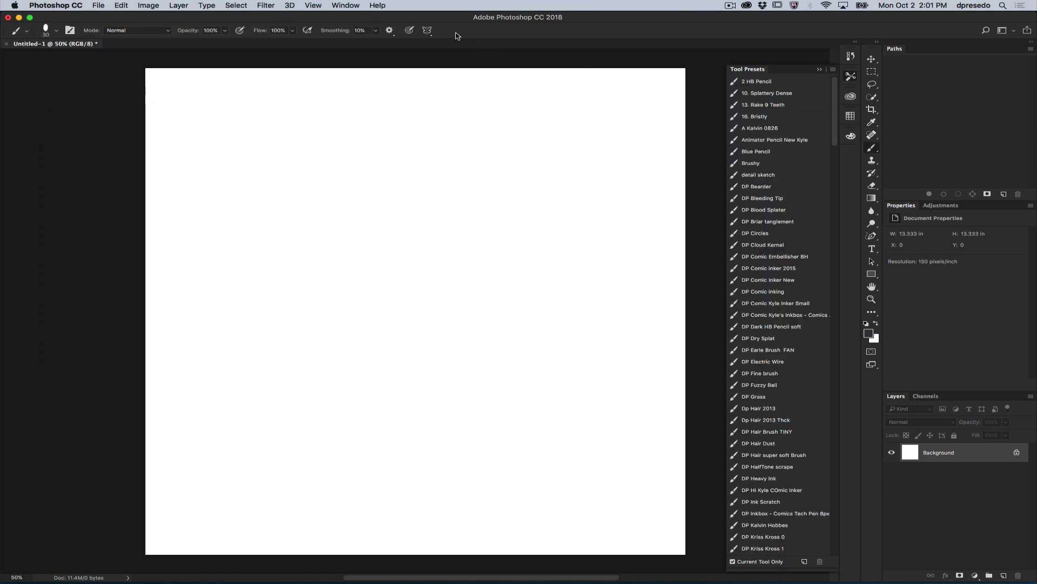
# - Add and commit a New Vertical symmetry axis
pyautogui.click(428, 30)
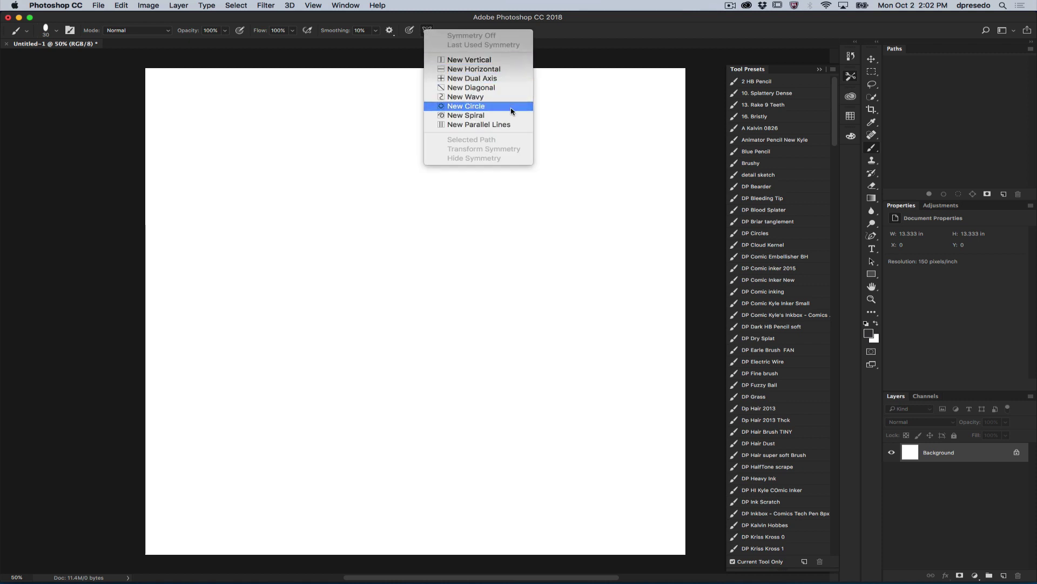
pyautogui.click(481, 61)
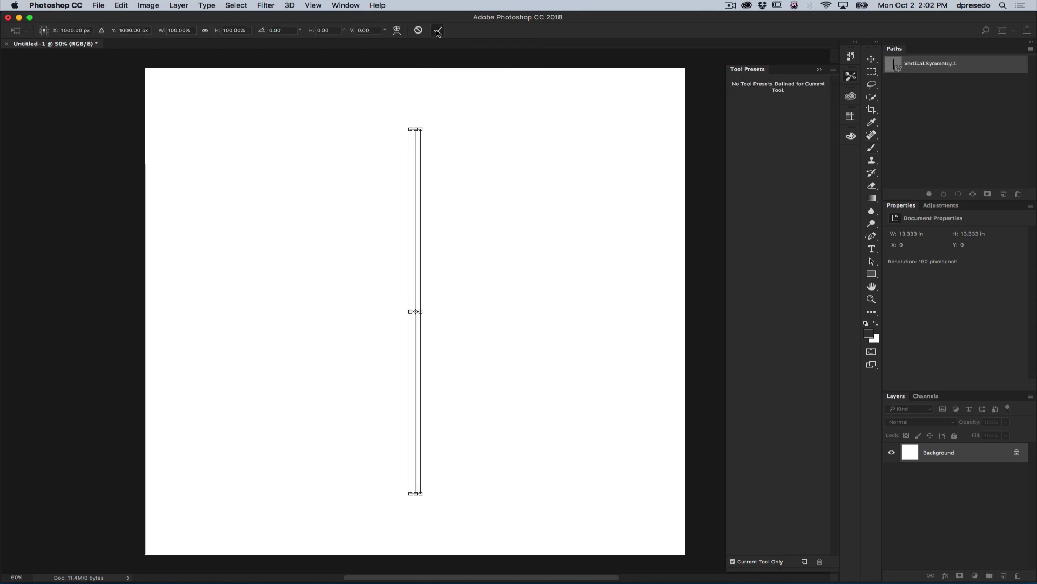
pyautogui.click(439, 31)
# - Draw the mirrored jaw and cheek outline, brows, lower eyelids and pupils
pyautogui.moveTo(271, 112)
pyautogui.mouseDown()
pyautogui.moveTo(215, 208)
pyautogui.moveTo(219, 268)
pyautogui.moveTo(292, 338)
pyautogui.moveTo(321, 417)
pyautogui.moveTo(394, 469)
pyautogui.moveTo(418, 471)
pyautogui.mouseUp()
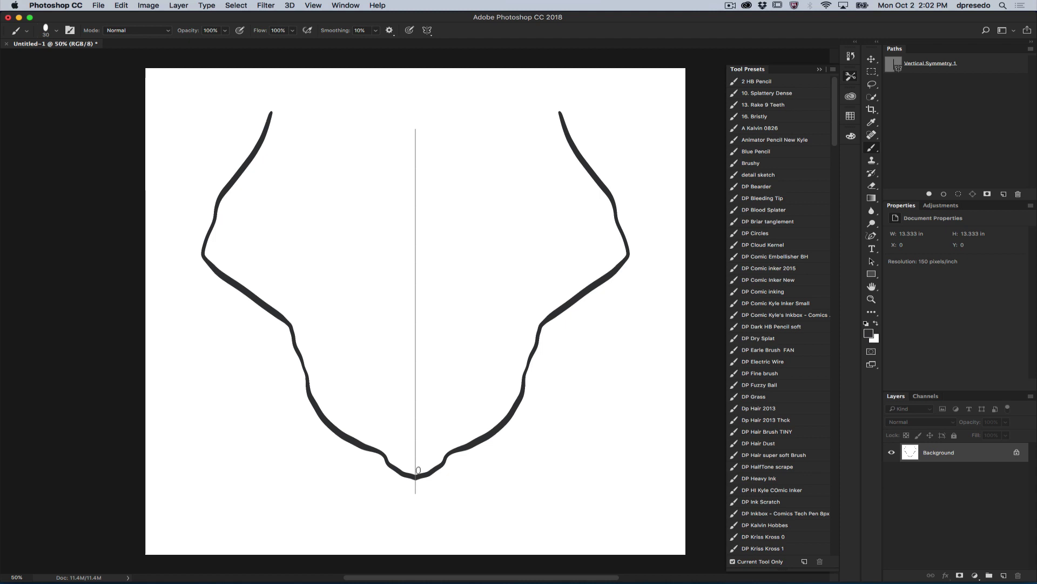
pyautogui.moveTo(248, 250); pyautogui.dragTo(390, 258)
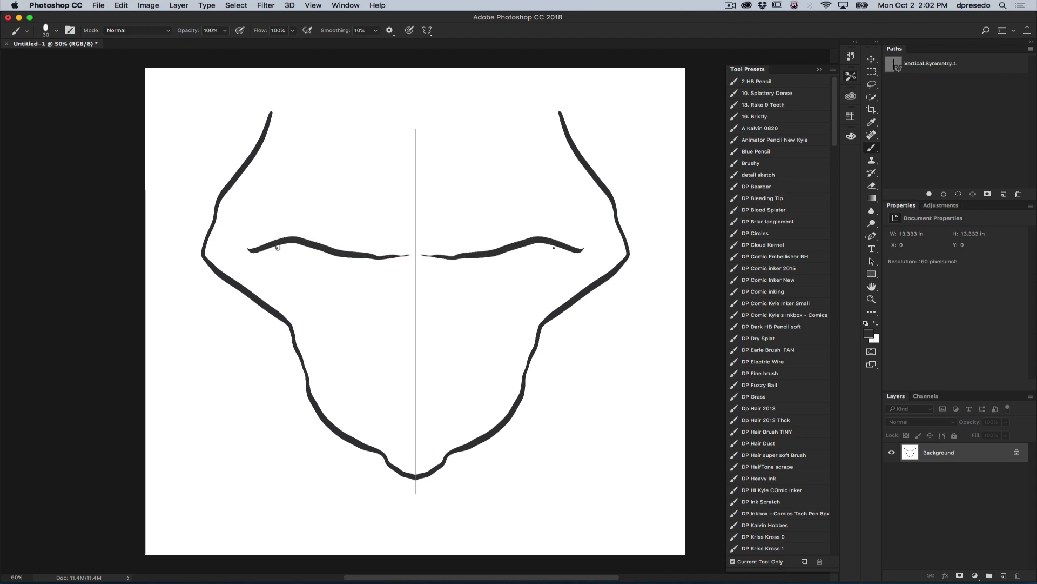
pyautogui.moveTo(278, 246); pyautogui.dragTo(366, 257)
pyautogui.moveTo(302, 247)
pyautogui.mouseDown()
pyautogui.moveTo(336, 259)
pyautogui.moveTo(321, 253)
pyautogui.mouseUp()
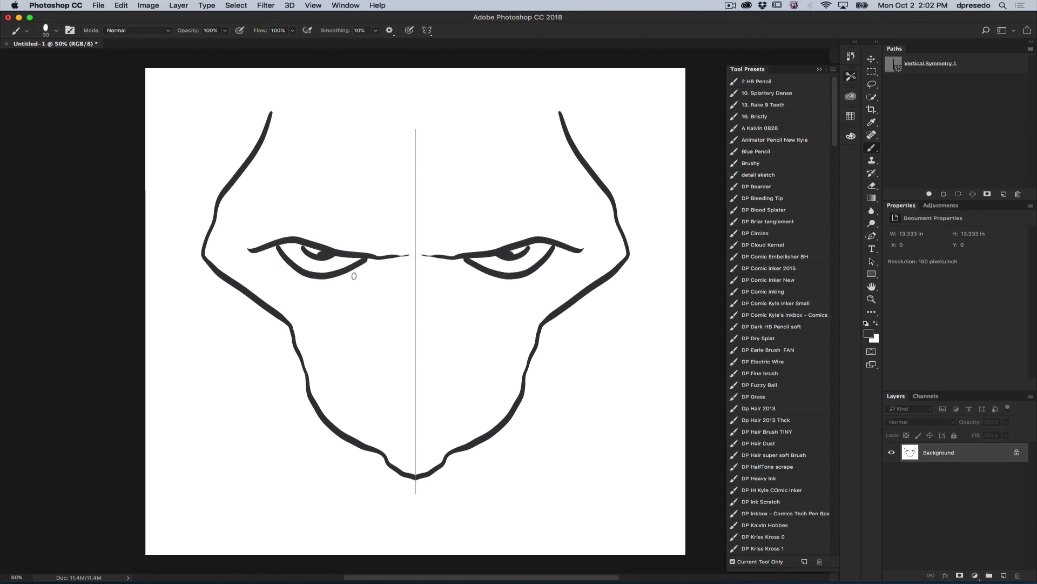
# - Add the mirrored nose base, mouth line, two chin marks and top-of-head lines
pyautogui.moveTo(344, 331); pyautogui.dragTo(416, 350)
pyautogui.moveTo(347, 377)
pyautogui.mouseDown()
pyautogui.moveTo(415, 389)
pyautogui.moveTo(394, 407)
pyautogui.moveTo(415, 411)
pyautogui.moveTo(396, 399)
pyautogui.moveTo(414, 400)
pyautogui.mouseUp()
pyautogui.moveTo(410, 437); pyautogui.dragTo(415, 436)
pyautogui.moveTo(409, 442); pyautogui.dragTo(415, 442)
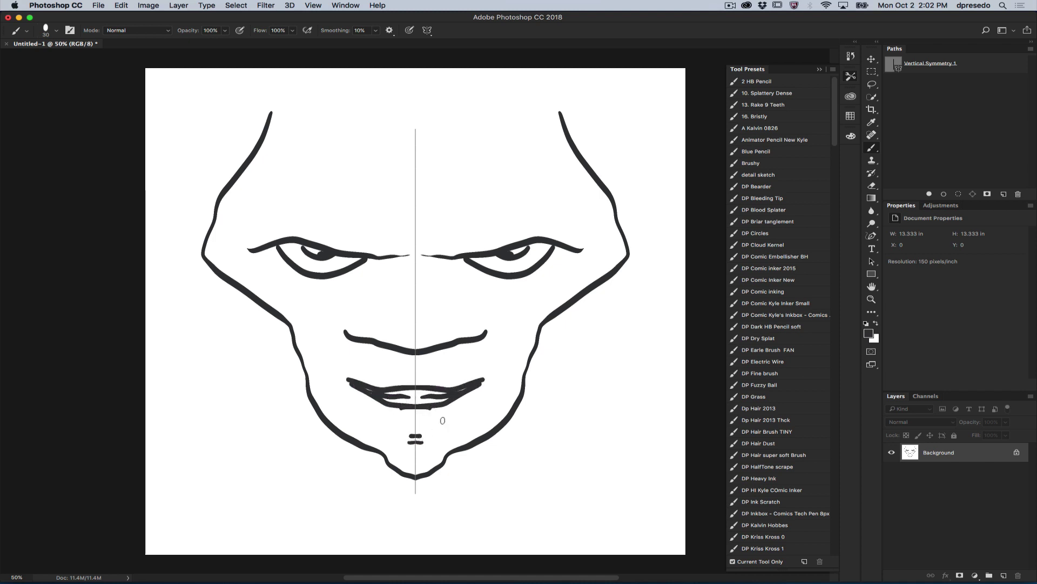
pyautogui.moveTo(280, 99); pyautogui.dragTo(415, 79)
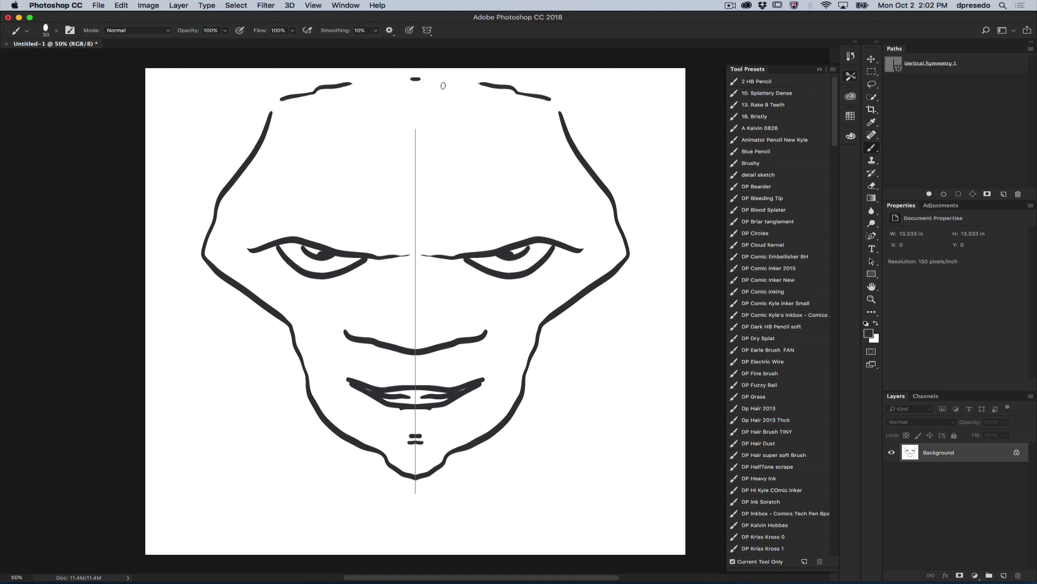
# - Add a New Circle symmetry, enlarge it to about 125%, move it over the upper face, and commit
pyautogui.click(425, 30)
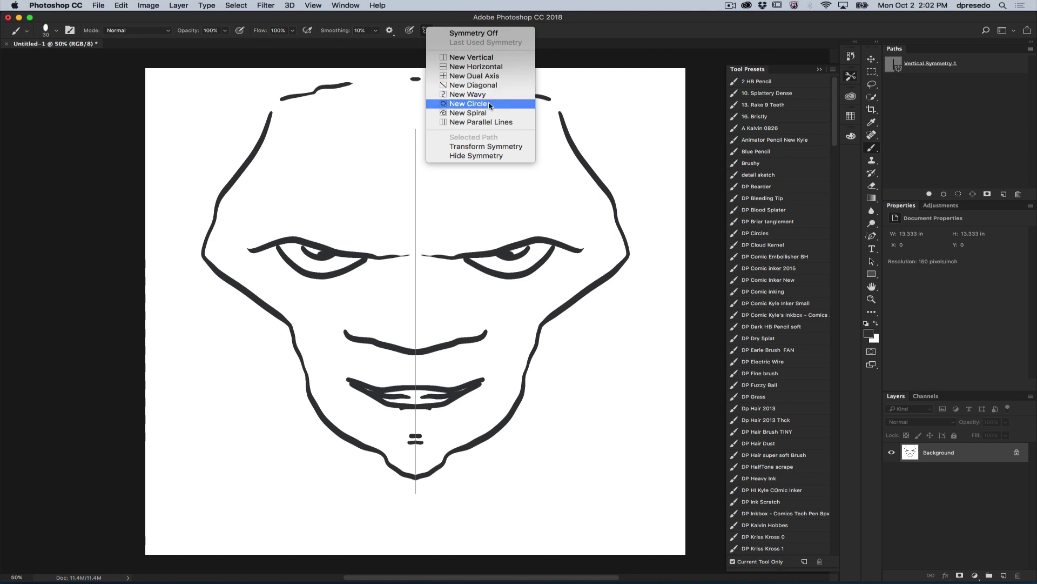
pyautogui.click(489, 105)
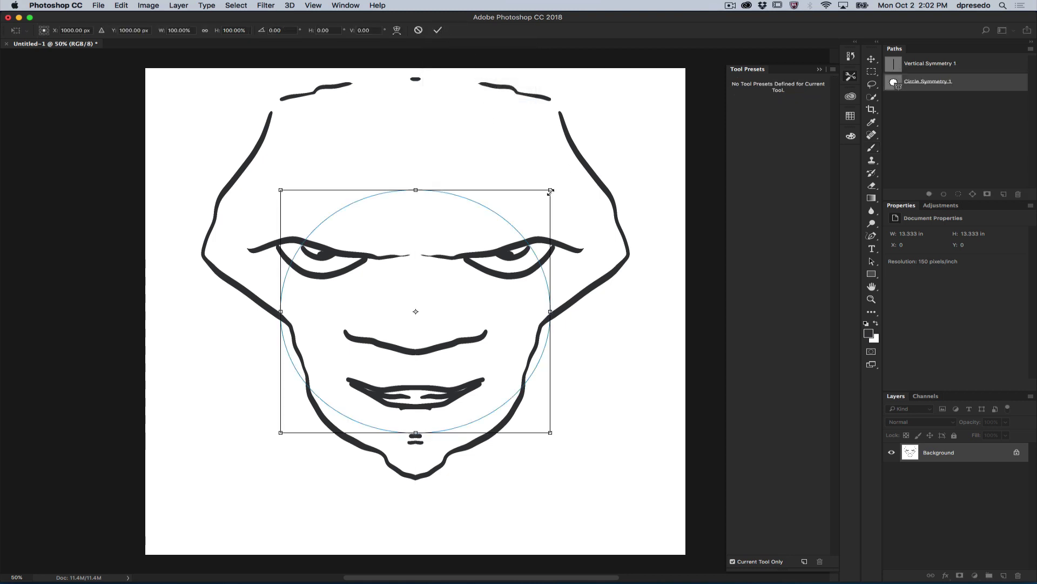
pyautogui.moveTo(551, 191); pyautogui.dragTo(612, 154)
pyautogui.moveTo(549, 197)
pyautogui.mouseDown()
pyautogui.moveTo(446, 273)
pyautogui.moveTo(451, 265)
pyautogui.mouseUp()
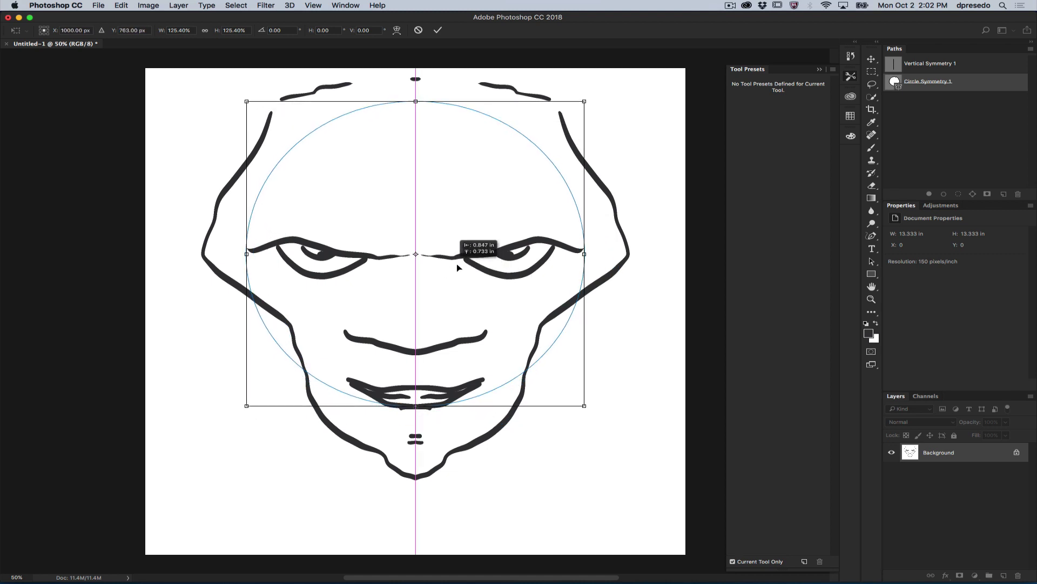
pyautogui.click(437, 32)
# - Paint radially mirrored short strokes along the right and left sides of the face
pyautogui.moveTo(574, 144); pyautogui.dragTo(642, 118)
pyautogui.moveTo(585, 173); pyautogui.dragTo(608, 168)
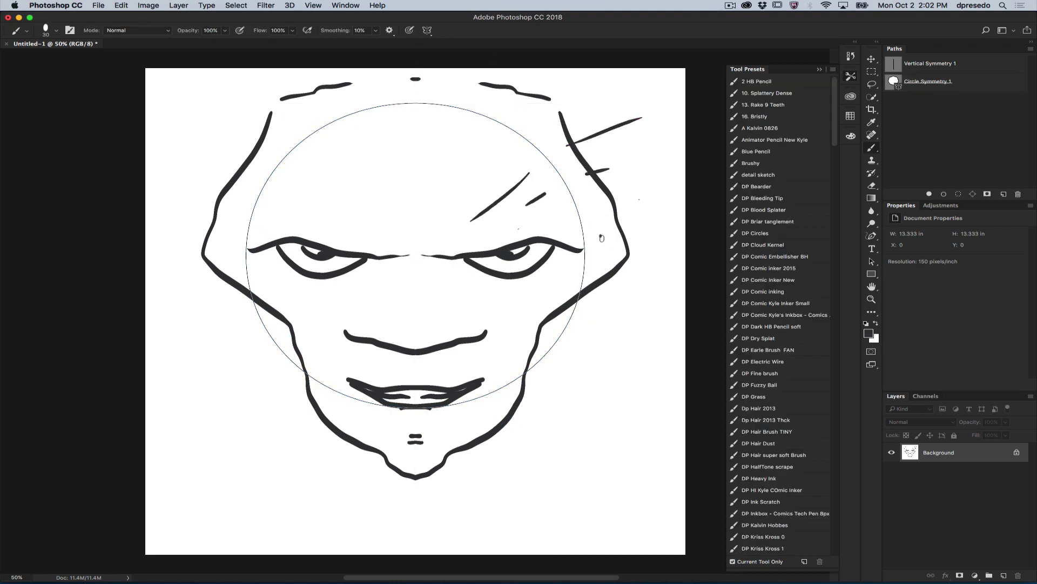
pyautogui.moveTo(600, 236); pyautogui.dragTo(622, 237)
pyautogui.moveTo(604, 305)
pyautogui.mouseDown()
pyautogui.moveTo(621, 315)
pyautogui.moveTo(625, 350)
pyautogui.mouseUp()
pyautogui.moveTo(253, 166); pyautogui.dragTo(215, 164)
pyautogui.moveTo(246, 212); pyautogui.dragTo(217, 220)
pyautogui.moveTo(218, 243)
pyautogui.mouseDown()
pyautogui.moveTo(204, 247)
pyautogui.moveTo(199, 286)
pyautogui.mouseUp()
pyautogui.moveTo(214, 302); pyautogui.dragTo(205, 308)
# - Add mirrored strokes across the upper head and four dots on the forehead
pyautogui.moveTo(283, 151); pyautogui.dragTo(254, 137)
pyautogui.moveTo(320, 118); pyautogui.dragTo(332, 134)
pyautogui.click(393, 90)
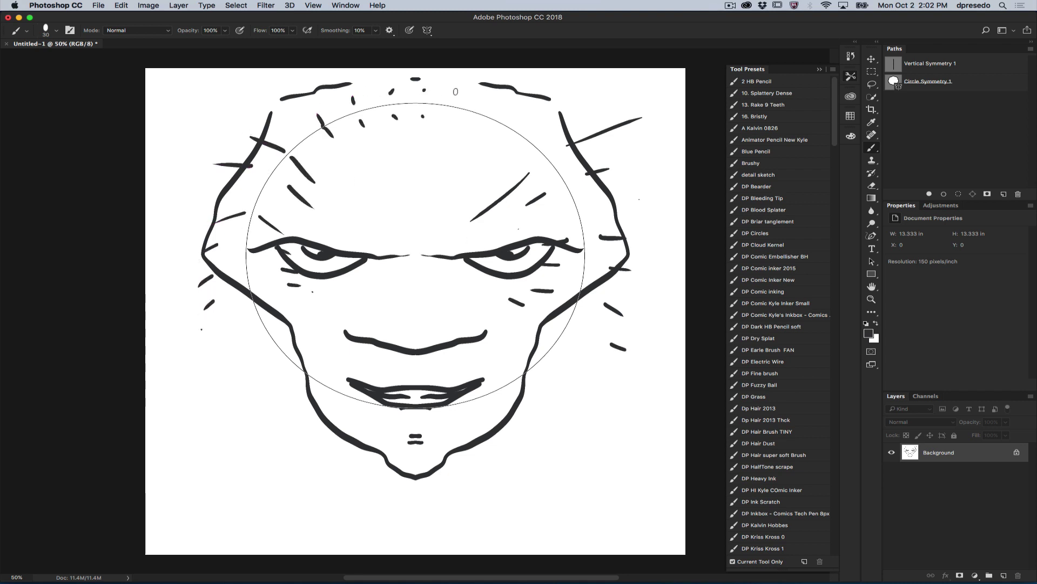
pyautogui.click(455, 91)
pyautogui.click(417, 164)
pyautogui.click(444, 166)
# - Add a New Dual Axis symmetry centred at eye level and commit it
pyautogui.click(429, 32)
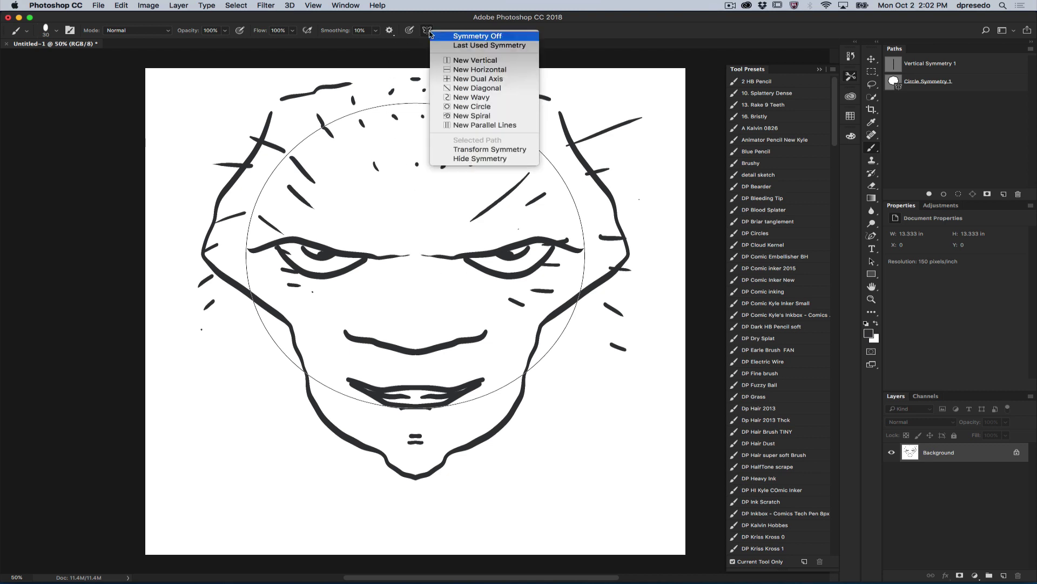
pyautogui.click(500, 79)
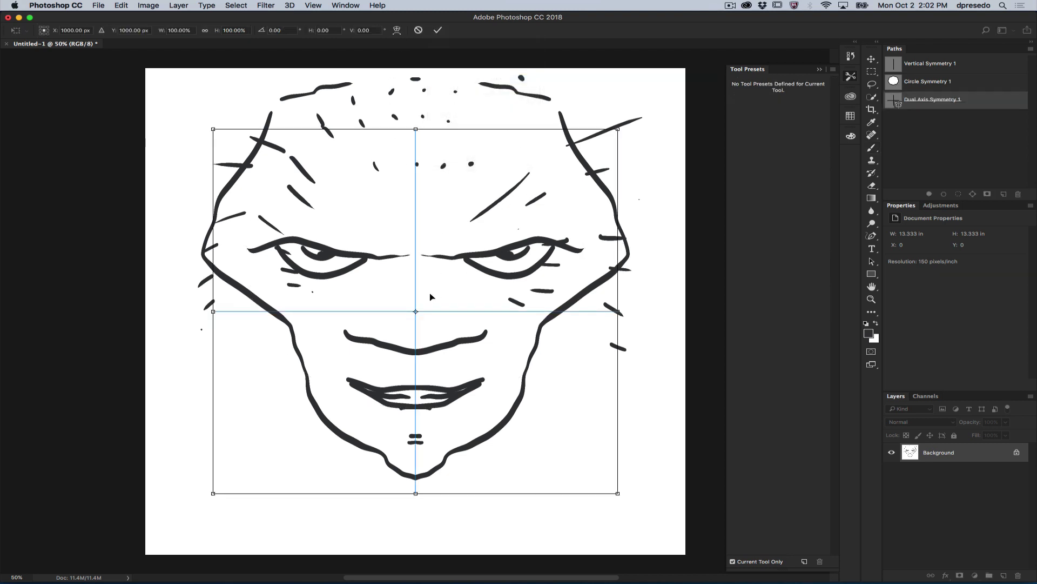
pyautogui.moveTo(430, 297); pyautogui.dragTo(451, 232)
pyautogui.click(438, 32)
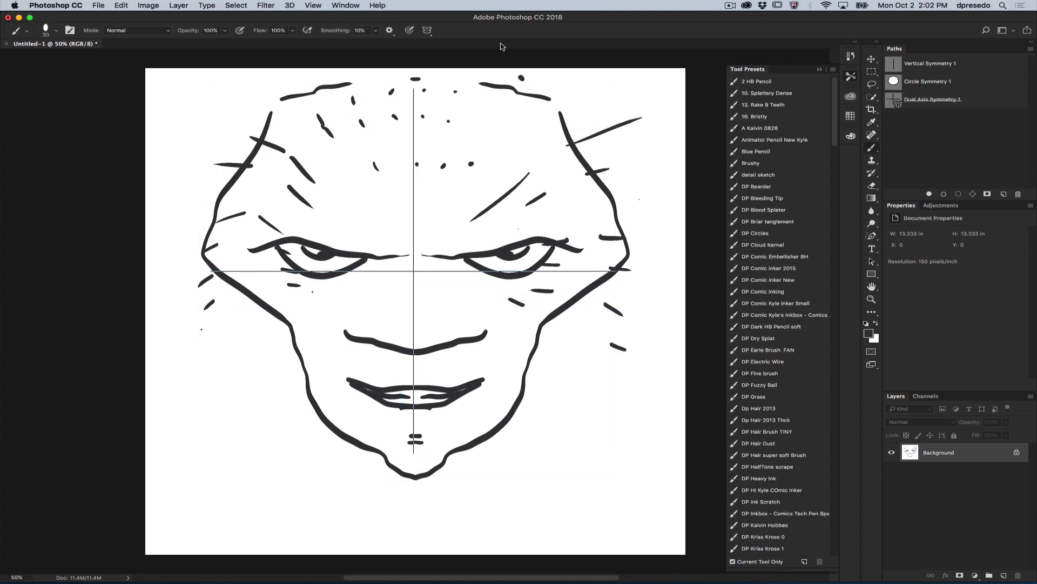
# - Draw fourfold mirrored spiky strokes around the right side of the head
pyautogui.moveTo(619, 144); pyautogui.dragTo(645, 138)
pyautogui.moveTo(624, 205); pyautogui.dragTo(664, 207)
pyautogui.moveTo(653, 333); pyautogui.dragTo(664, 333)
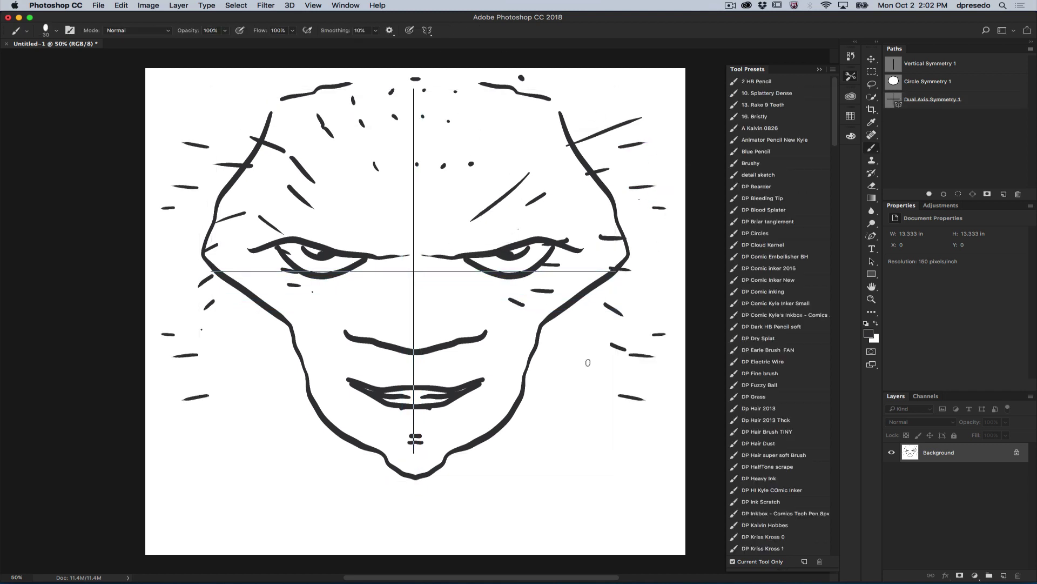
pyautogui.moveTo(585, 359); pyautogui.dragTo(613, 382)
pyautogui.moveTo(577, 409); pyautogui.dragTo(592, 417)
# - Add radiating strokes around the lower face and lower left
pyautogui.moveTo(552, 445); pyautogui.dragTo(583, 473)
pyautogui.moveTo(495, 475); pyautogui.dragTo(517, 498)
pyautogui.moveTo(309, 468); pyautogui.dragTo(287, 482)
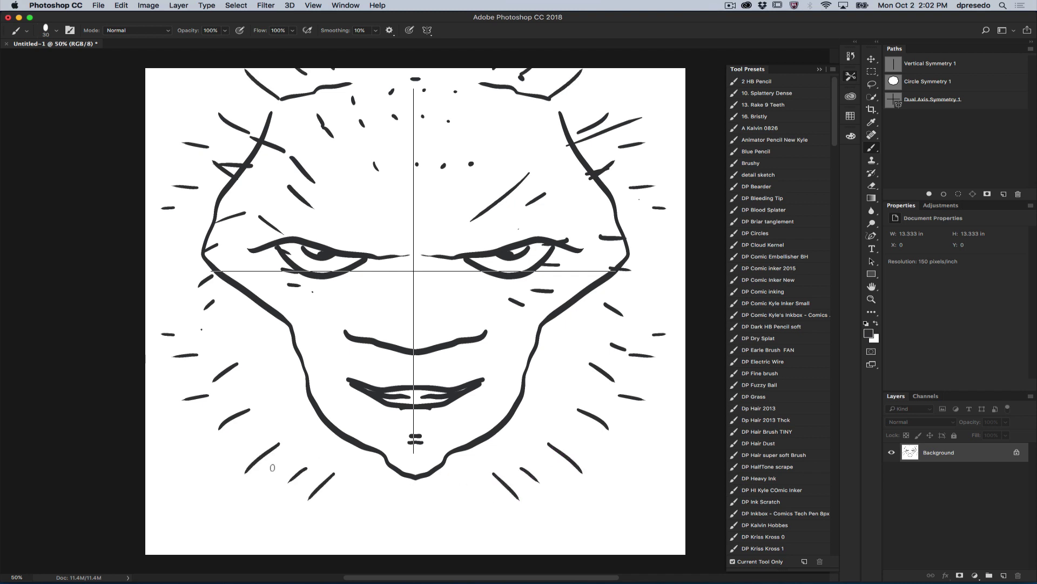
pyautogui.moveTo(256, 424); pyautogui.dragTo(233, 444)
pyautogui.moveTo(224, 395); pyautogui.dragTo(193, 414)
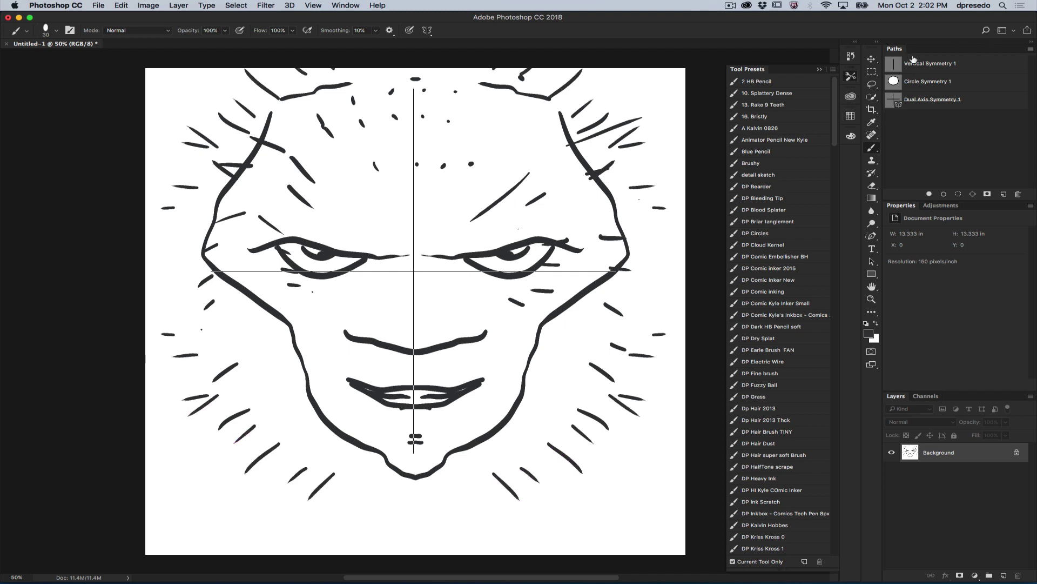
# - Set Circle Symmetry 1 as the Selected Path painting symmetry and commit it
pyautogui.click(930, 65)
pyautogui.click(930, 83)
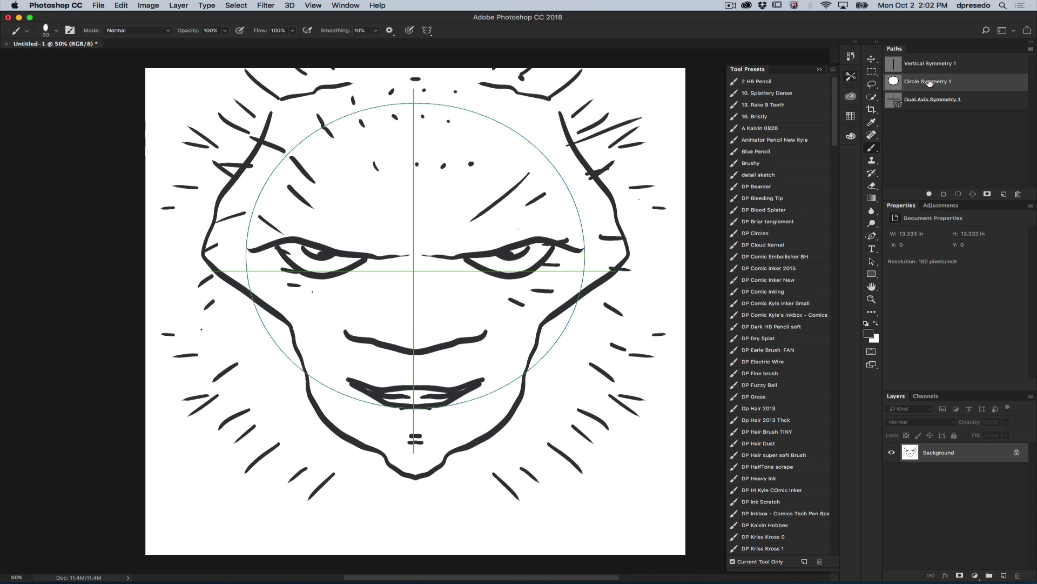
pyautogui.click(426, 31)
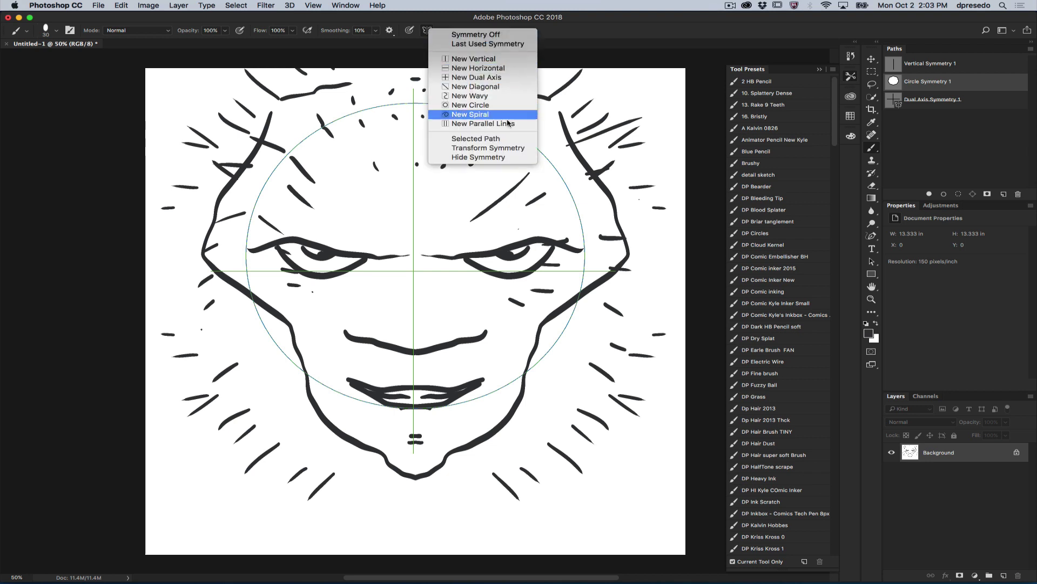
pyautogui.click(502, 139)
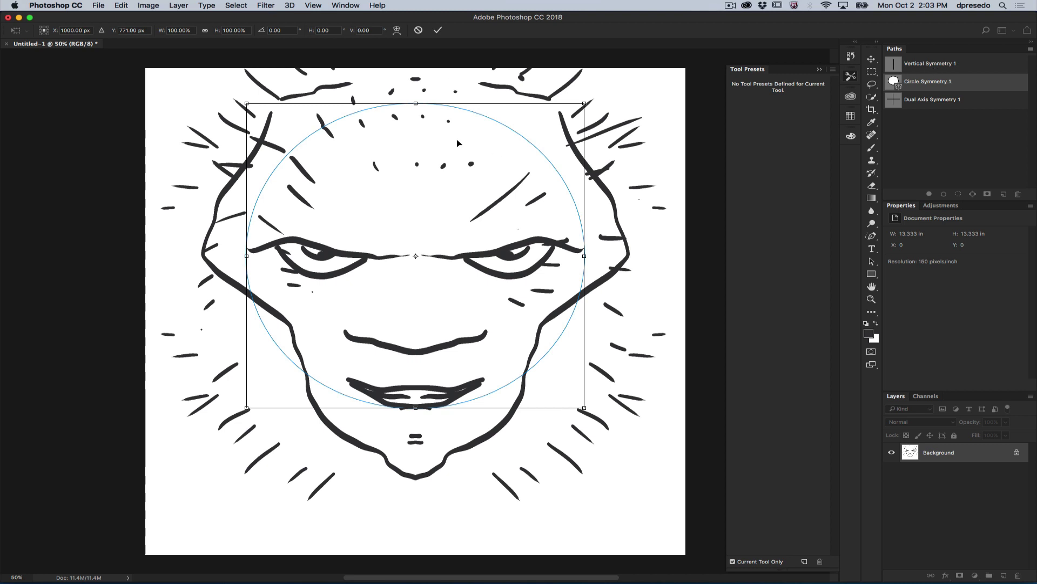
pyautogui.click(437, 31)
# - Brush a mirrored zigzag scar across the upper-right head
pyautogui.moveTo(524, 127); pyautogui.dragTo(581, 189)
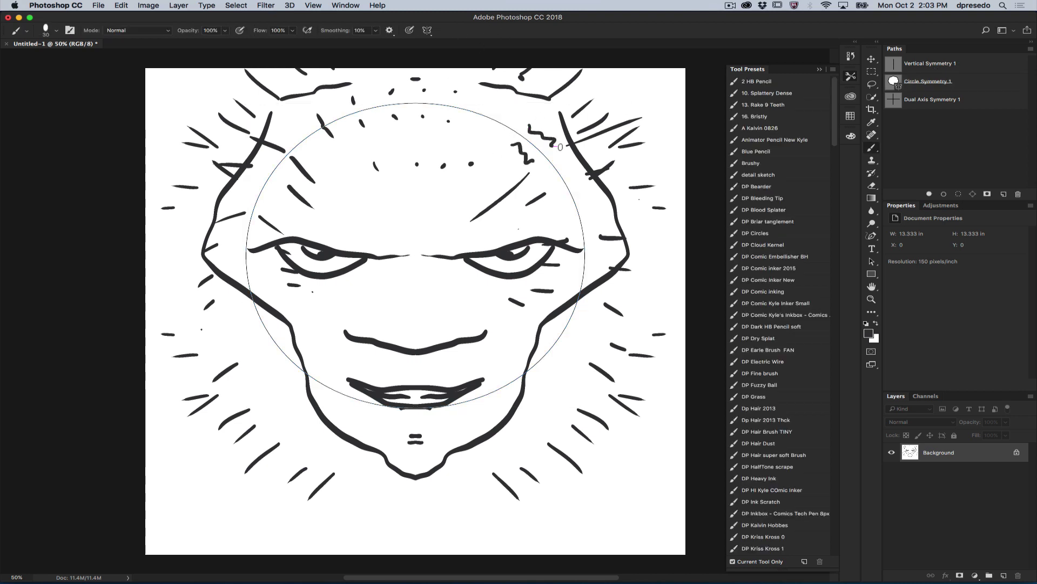
pyautogui.click(427, 31)
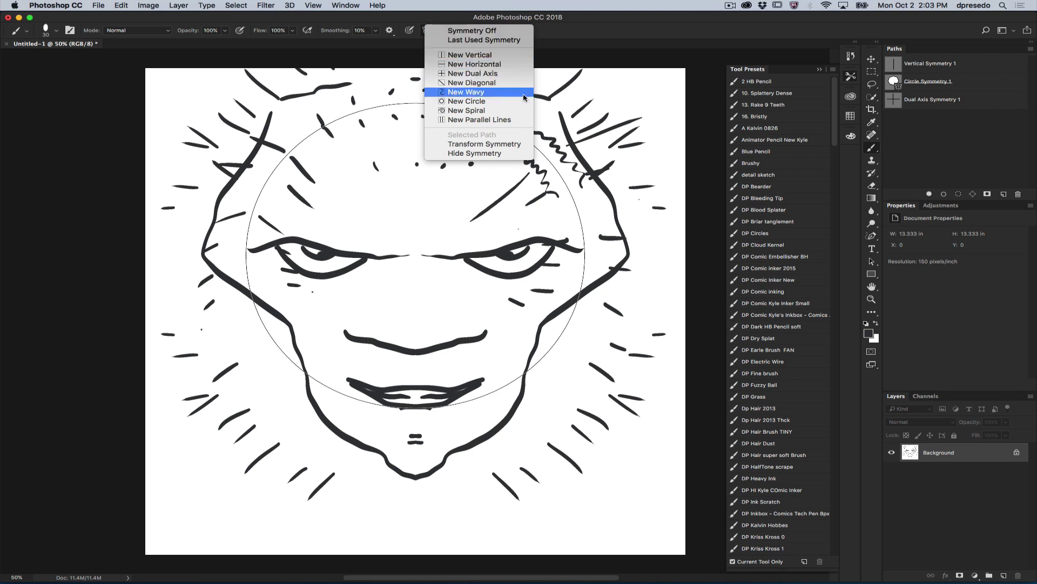
pyautogui.click(698, 107)
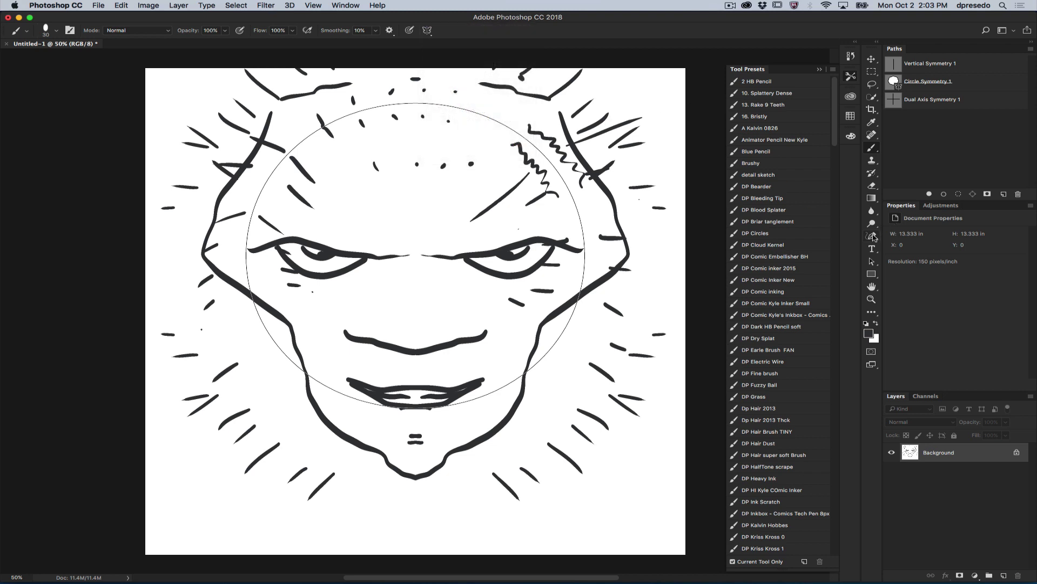
# - Trace a freeform work path from the left neck under the chin to the right neck, then switch to the brush
pyautogui.click(873, 236)
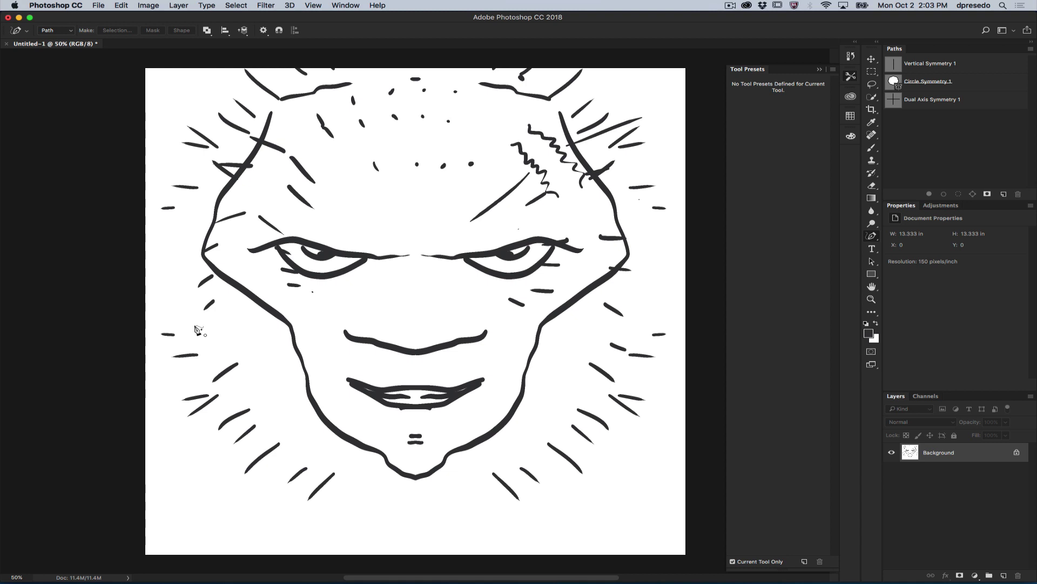
pyautogui.moveTo(195, 328); pyautogui.dragTo(511, 480)
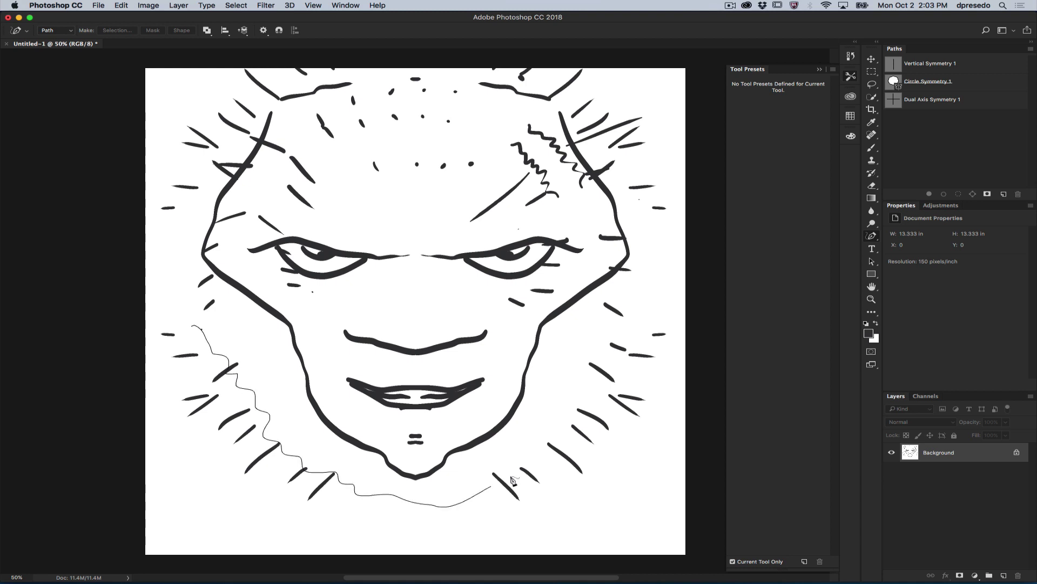
pyautogui.moveTo(512, 479); pyautogui.dragTo(638, 290)
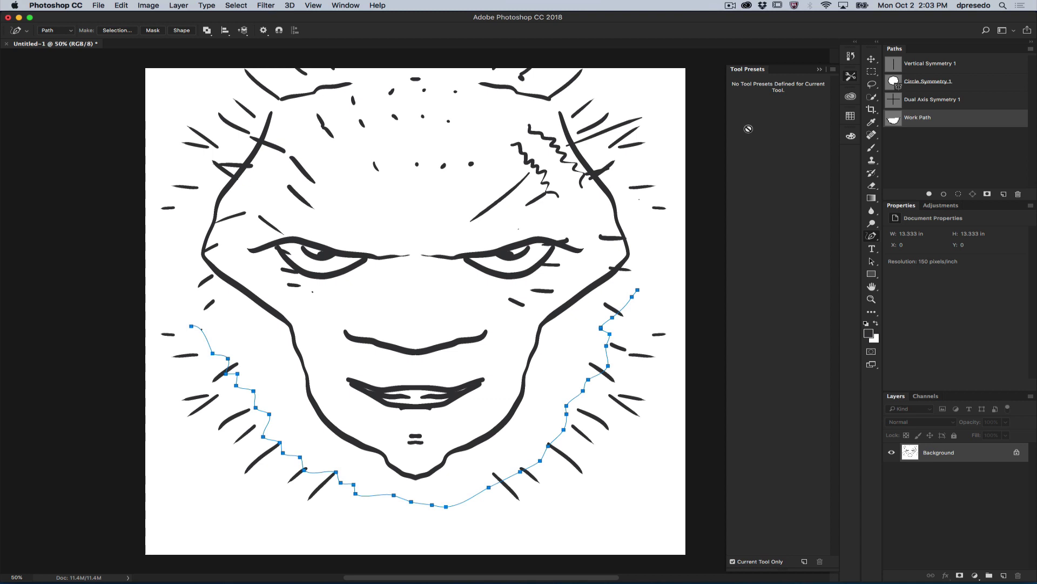
pyautogui.press('b')
# - Set the jaw Work Path as the Selected Path symmetry and commit it
pyautogui.click(424, 32)
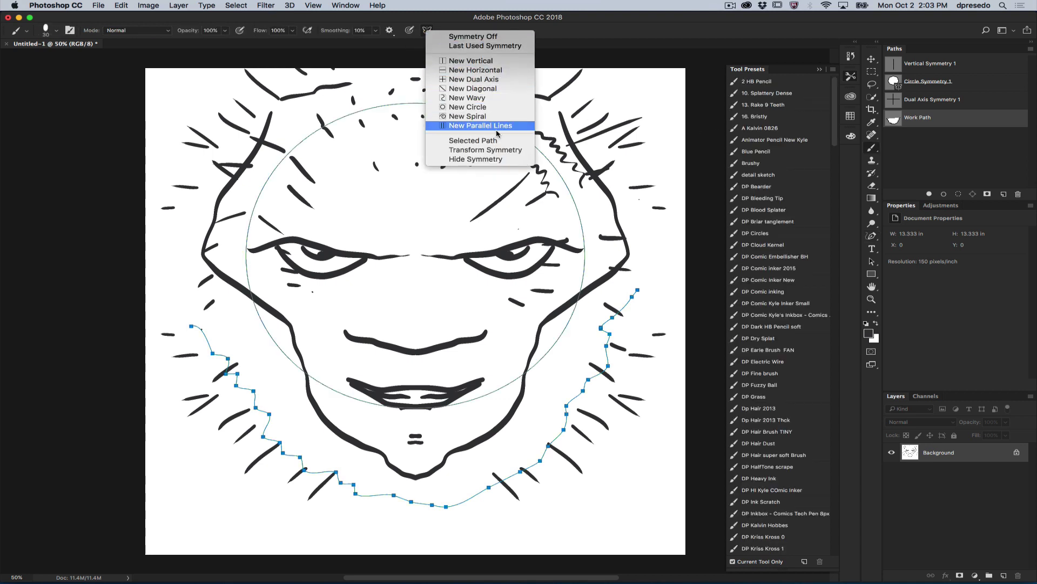
pyautogui.click(491, 135)
pyautogui.click(438, 30)
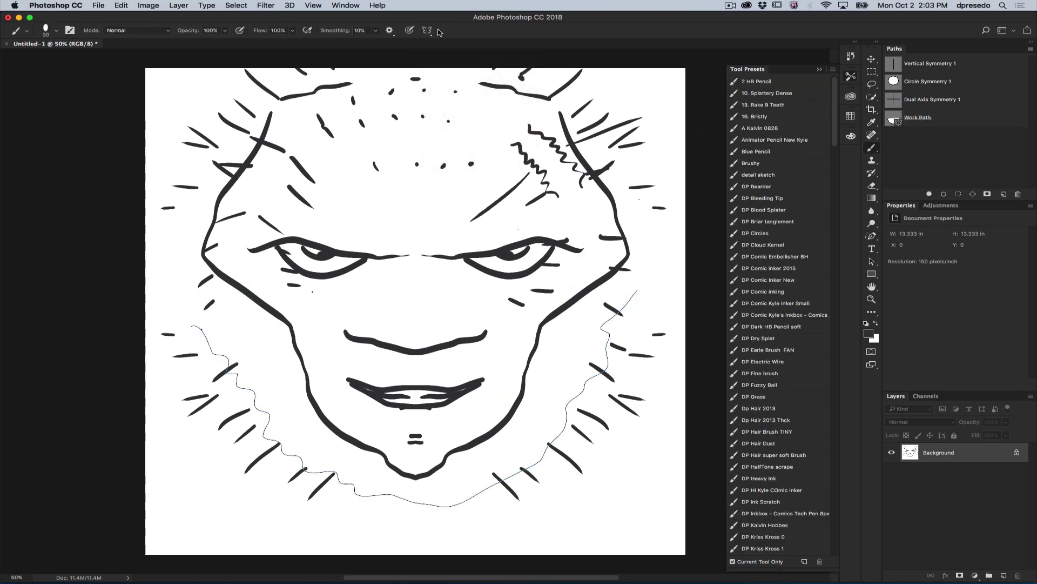
# - Paint thick zigzag beard strokes along the jaw and up both neck sides
pyautogui.moveTo(219, 391)
pyautogui.mouseDown()
pyautogui.moveTo(257, 404)
pyautogui.moveTo(292, 454)
pyautogui.moveTo(349, 486)
pyautogui.moveTo(425, 504)
pyautogui.moveTo(511, 450)
pyautogui.moveTo(584, 438)
pyautogui.moveTo(600, 405)
pyautogui.moveTo(608, 328)
pyautogui.moveTo(641, 292)
pyautogui.moveTo(658, 301)
pyautogui.mouseUp()
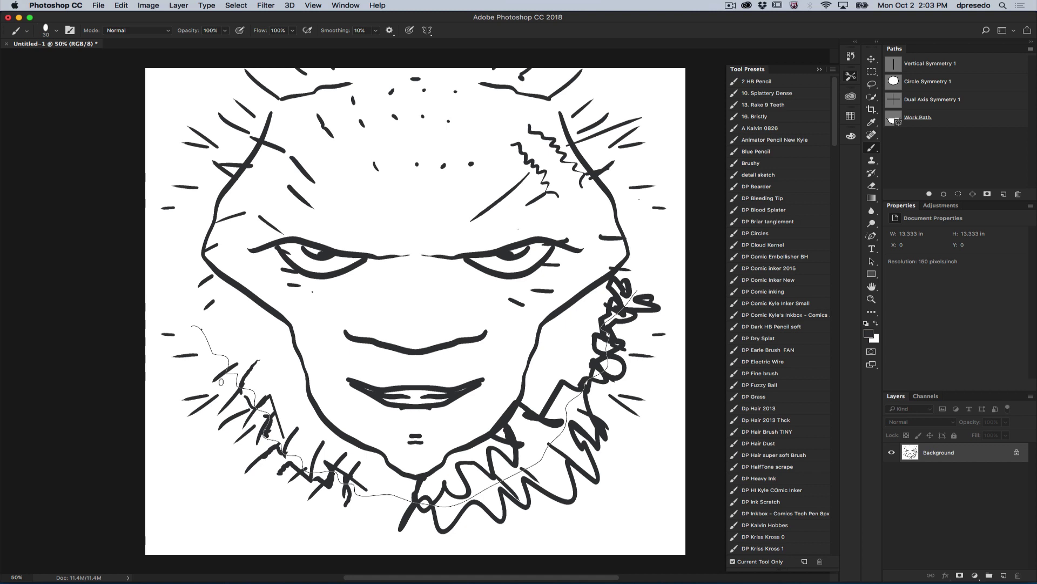
pyautogui.moveTo(243, 377); pyautogui.dragTo(160, 323)
pyautogui.moveTo(253, 406)
pyautogui.mouseDown()
pyautogui.moveTo(316, 486)
pyautogui.moveTo(373, 519)
pyautogui.moveTo(416, 520)
pyautogui.moveTo(526, 486)
pyautogui.moveTo(584, 412)
pyautogui.moveTo(591, 369)
pyautogui.mouseUp()
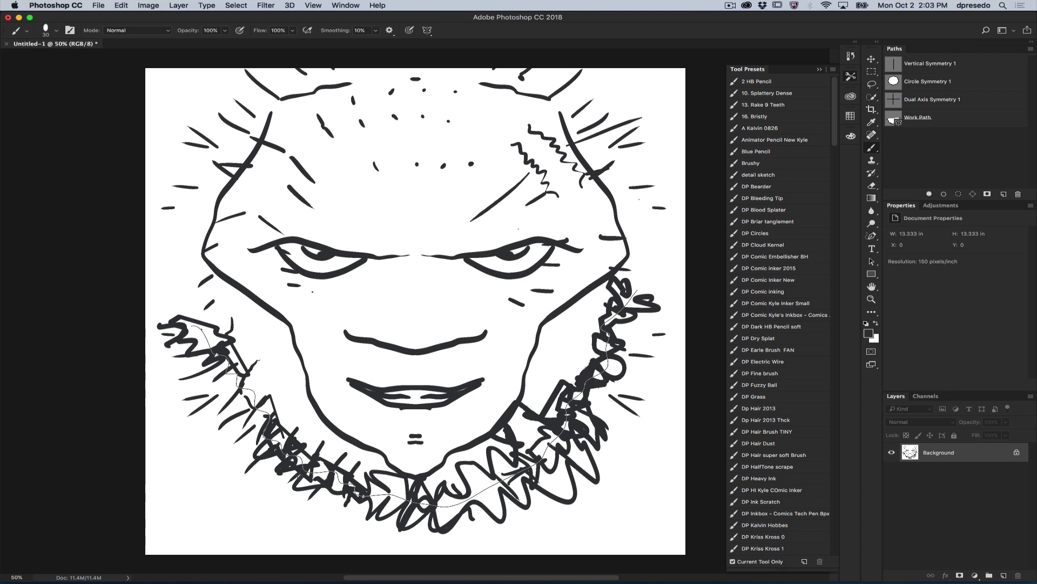
# - Add six short hatch strokes on the lower-left neck
pyautogui.moveTo(264, 502); pyautogui.dragTo(300, 475)
pyautogui.moveTo(319, 456); pyautogui.dragTo(331, 431)
pyautogui.moveTo(310, 518); pyautogui.dragTo(326, 495)
pyautogui.moveTo(357, 468); pyautogui.dragTo(370, 454)
pyautogui.moveTo(334, 526); pyautogui.dragTo(341, 503)
pyautogui.moveTo(362, 525); pyautogui.dragTo(365, 517)
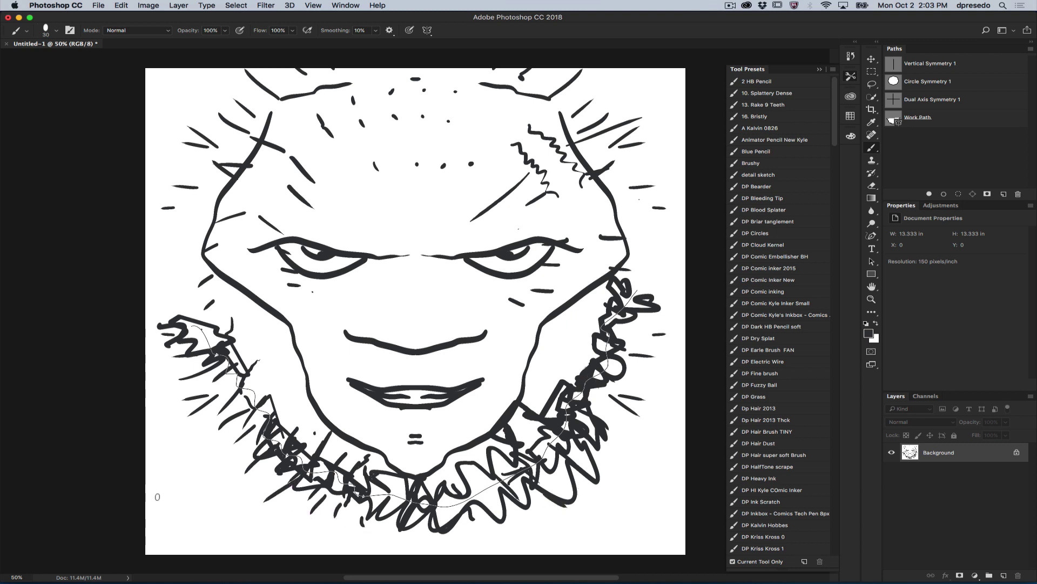
# - Scatter stubble dashes and dots across the neck, chin and lower-right neck
pyautogui.moveTo(201, 469); pyautogui.dragTo(224, 456)
pyautogui.moveTo(298, 383); pyautogui.dragTo(283, 398)
pyautogui.moveTo(235, 477); pyautogui.dragTo(233, 503)
pyautogui.moveTo(340, 404); pyautogui.dragTo(333, 411)
pyautogui.moveTo(390, 454); pyautogui.dragTo(369, 442)
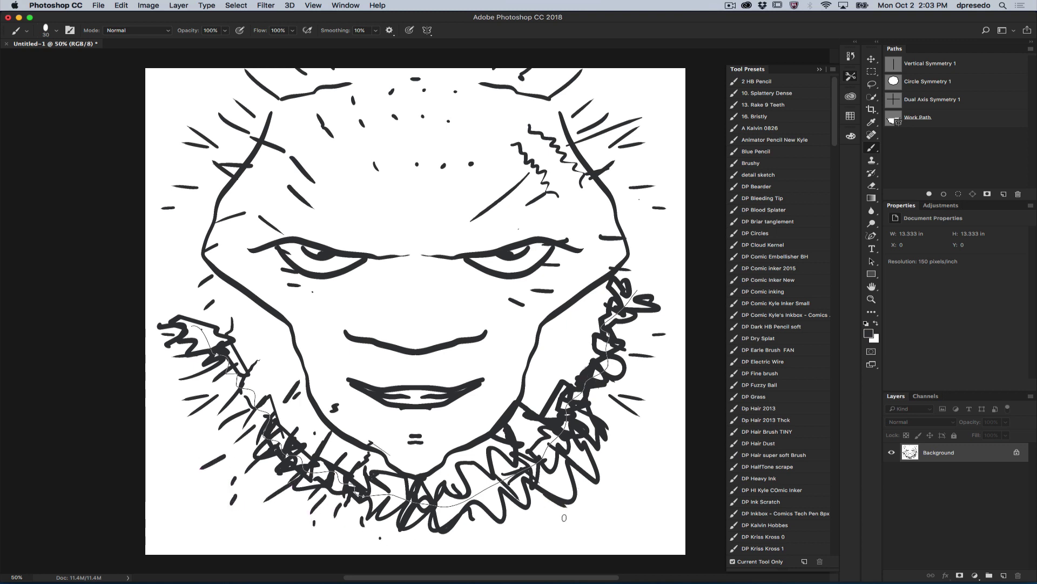
pyautogui.moveTo(564, 518); pyautogui.dragTo(577, 521)
pyautogui.moveTo(624, 472); pyautogui.dragTo(636, 466)
pyautogui.moveTo(264, 367); pyautogui.dragTo(263, 370)
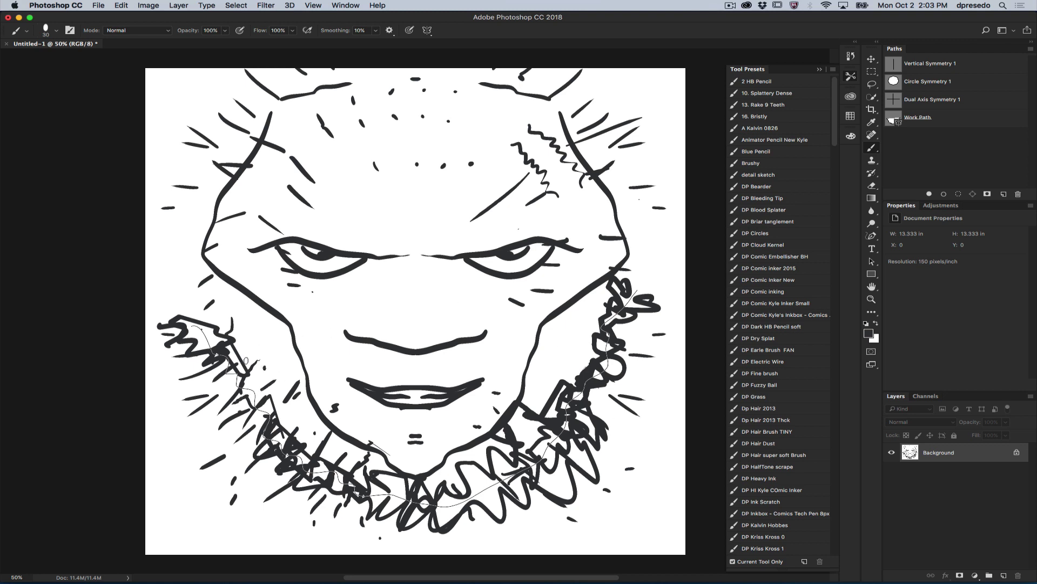
pyautogui.moveTo(196, 330); pyautogui.dragTo(176, 307)
pyautogui.click(166, 292)
# - Add small marks on the right cheek and stubble dots and dashes on the lower-left neck
pyautogui.moveTo(577, 328); pyautogui.dragTo(568, 335)
pyautogui.moveTo(638, 327); pyautogui.dragTo(625, 333)
pyautogui.moveTo(235, 343); pyautogui.dragTo(250, 356)
pyautogui.moveTo(208, 368); pyautogui.dragTo(218, 372)
pyautogui.click(272, 365)
pyautogui.moveTo(283, 368); pyautogui.dragTo(286, 376)
pyautogui.click(224, 411)
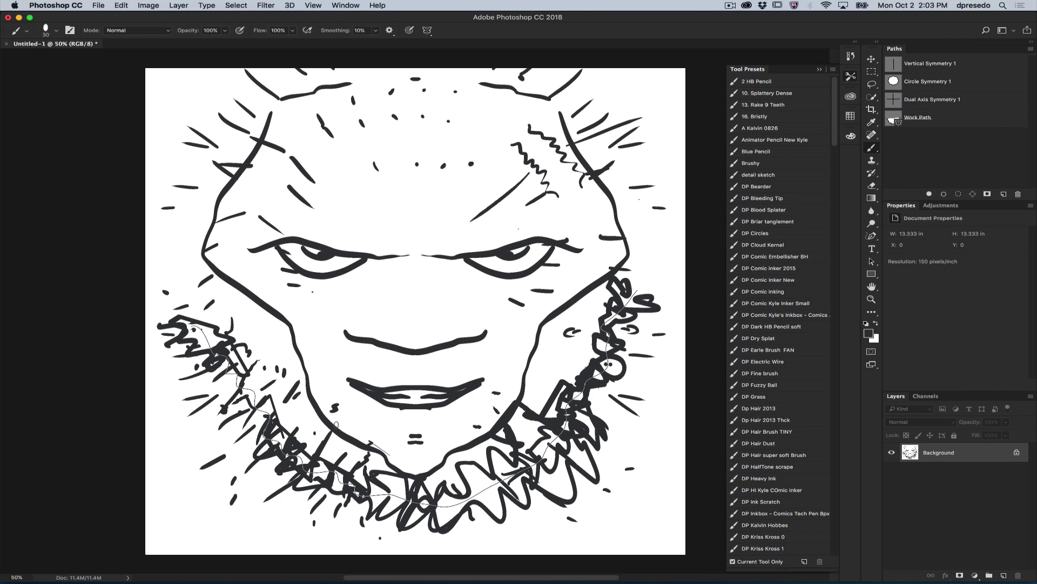
# - Add short dashes and a dot near the chin and below the beard
pyautogui.moveTo(179, 447); pyautogui.dragTo(162, 455)
pyautogui.moveTo(287, 344); pyautogui.dragTo(277, 361)
pyautogui.moveTo(311, 381); pyautogui.dragTo(305, 393)
pyautogui.moveTo(224, 483)
pyautogui.mouseDown()
pyautogui.moveTo(209, 500)
pyautogui.moveTo(218, 519)
pyautogui.mouseUp()
pyautogui.click(349, 395)
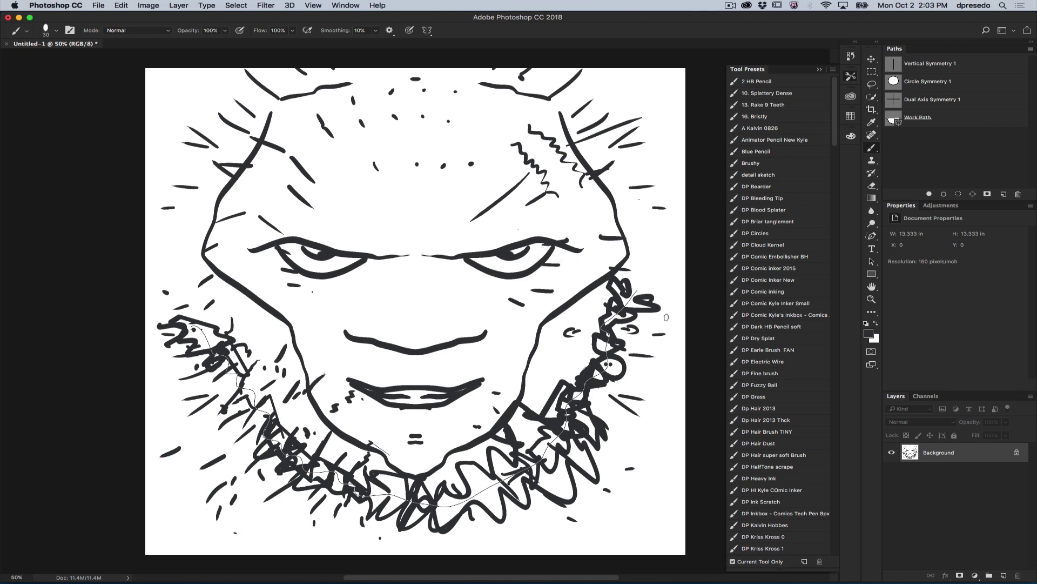
pyautogui.moveTo(529, 512)
pyautogui.mouseDown()
pyautogui.moveTo(537, 525)
pyautogui.moveTo(492, 534)
pyautogui.mouseUp()
pyautogui.moveTo(469, 537); pyautogui.dragTo(467, 543)
pyautogui.moveTo(452, 412); pyautogui.dragTo(461, 416)
pyautogui.moveTo(623, 500); pyautogui.dragTo(632, 505)
# - Draw wiggly nose lines and a crease between the brows
pyautogui.moveTo(379, 255)
pyautogui.mouseDown()
pyautogui.moveTo(397, 298)
pyautogui.moveTo(386, 313)
pyautogui.mouseUp()
pyautogui.moveTo(426, 261)
pyautogui.mouseDown()
pyautogui.moveTo(424, 278)
pyautogui.moveTo(457, 318)
pyautogui.mouseUp()
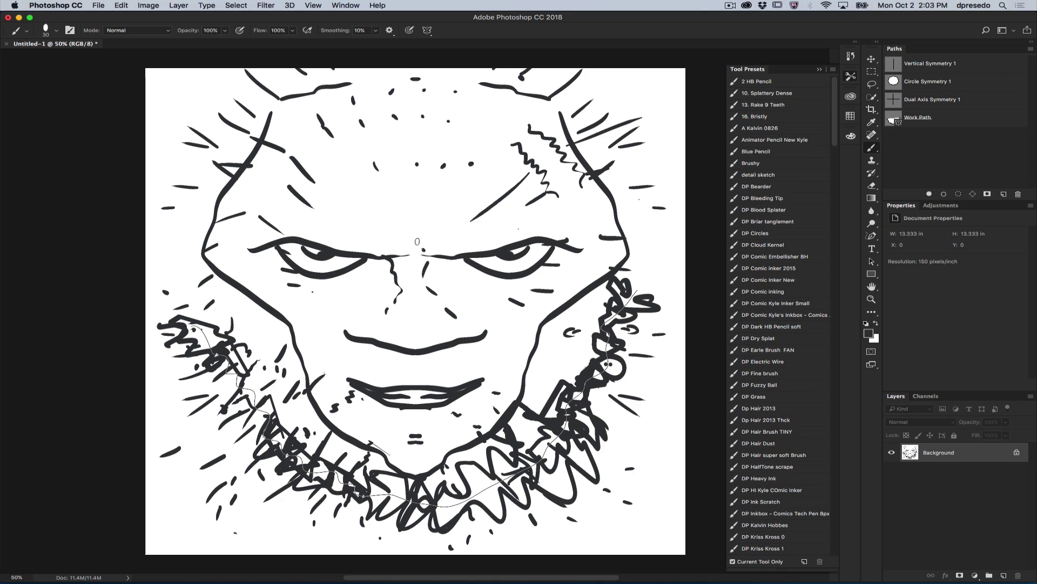
pyautogui.moveTo(417, 241); pyautogui.dragTo(413, 229)
pyautogui.moveTo(396, 236); pyautogui.dragTo(398, 242)
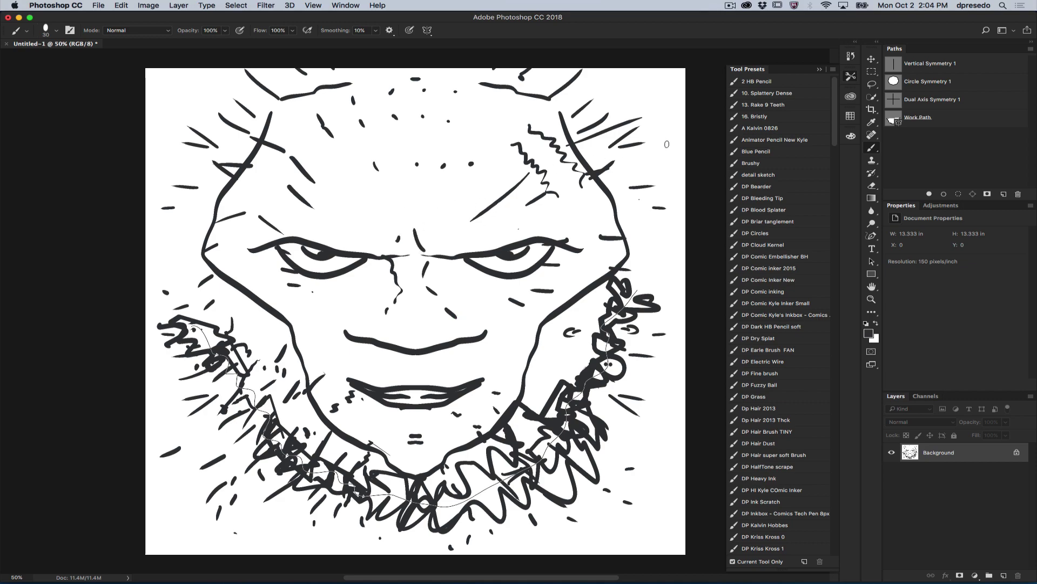